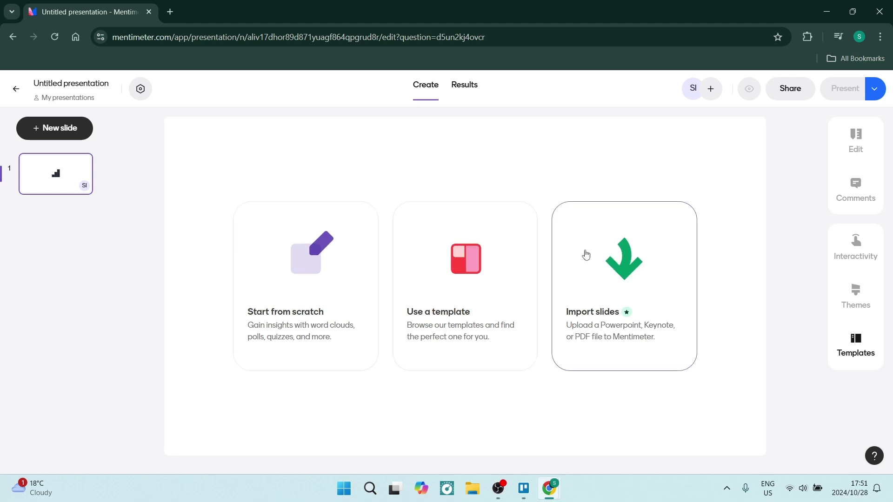
Add an Open Ended slide with the question 'What is your full name?'.
{"action": "left_click", "coordinate": [299, 289]}
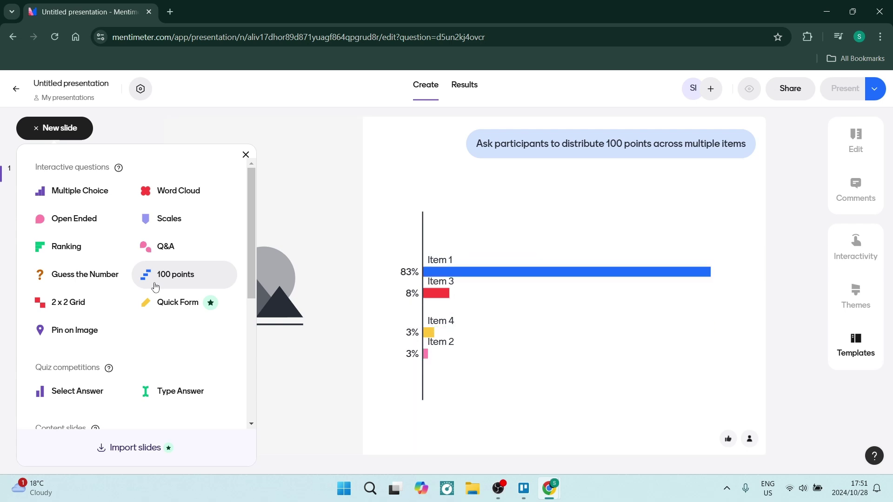
{"action": "left_click", "coordinate": [77, 219]}
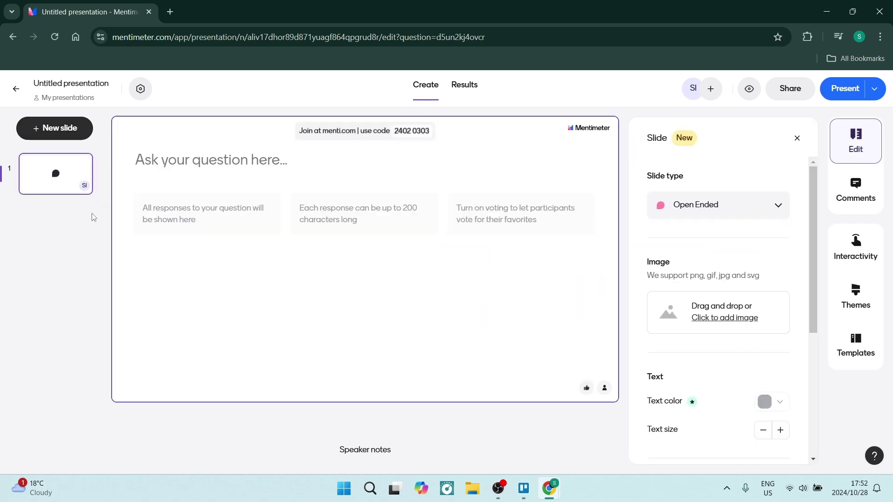
{"action": "left_click", "coordinate": [240, 161]}
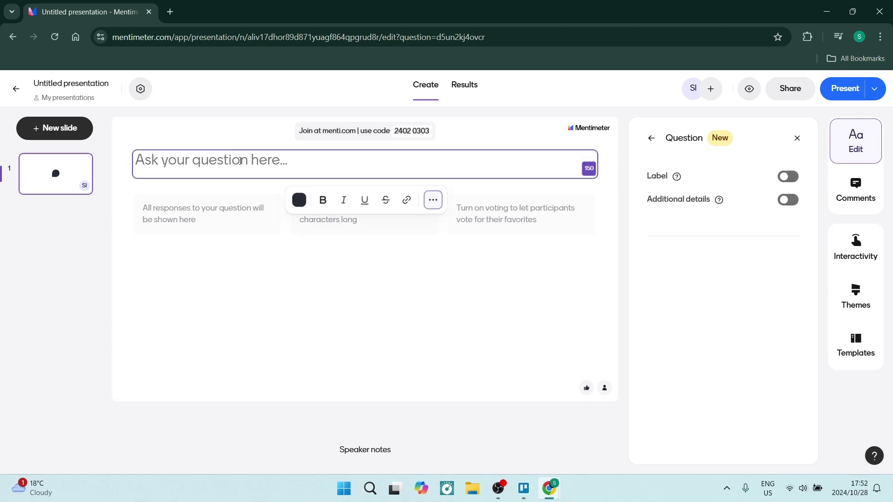
{"action": "type", "text": "What is your full name?"}
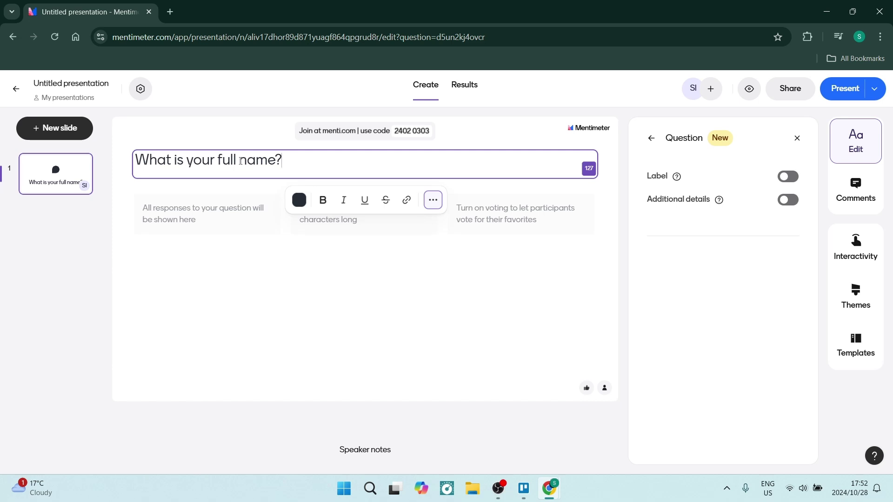
Switch off 'Multiple responses per person' for the full-name question.
{"action": "left_click", "coordinate": [216, 245]}
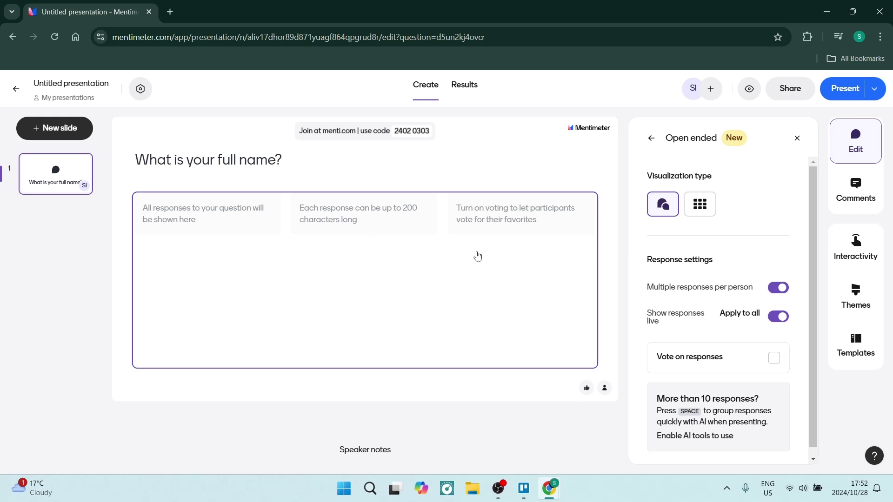
{"action": "mouse_move", "coordinate": [669, 211]}
{"action": "left_click", "coordinate": [774, 292]}
{"action": "scroll", "coordinate": [705, 343], "scroll_direction": "down", "scroll_amount": 1}
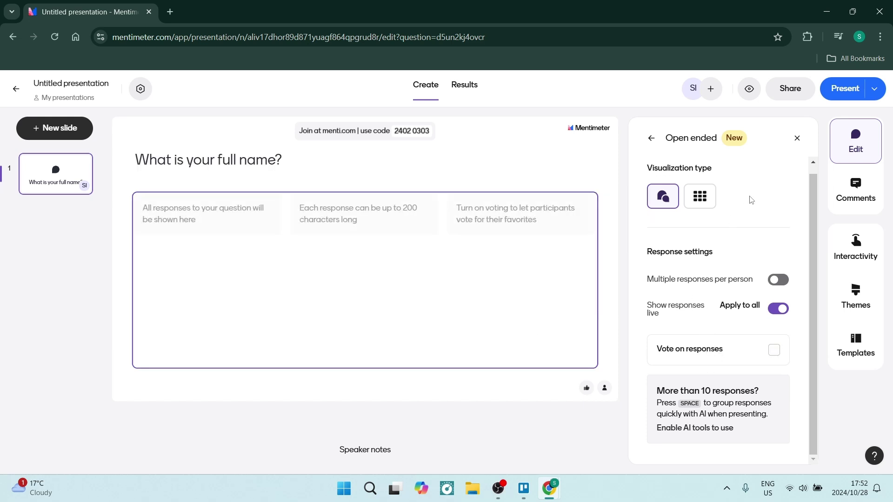
{"action": "scroll", "coordinate": [751, 201], "scroll_direction": "up", "scroll_amount": 1}
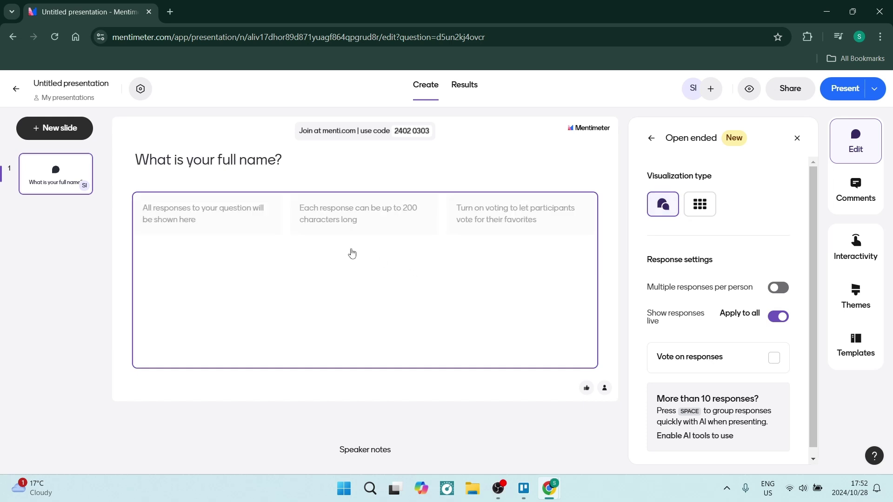
Add a Multiple Choice slide asking 'Where do you live?' and select its answer chart.
{"action": "left_click", "coordinate": [53, 133]}
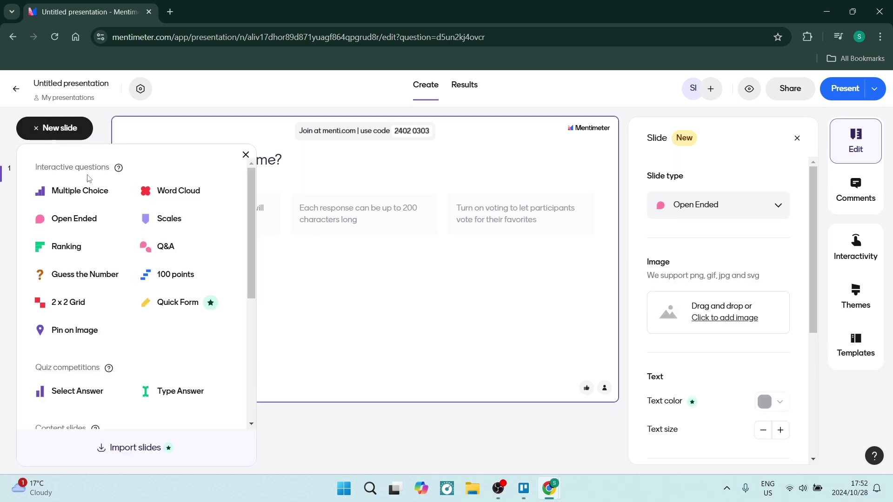
{"action": "left_click_drag", "start_coordinate": [77, 193], "coordinate": [74, 195]}
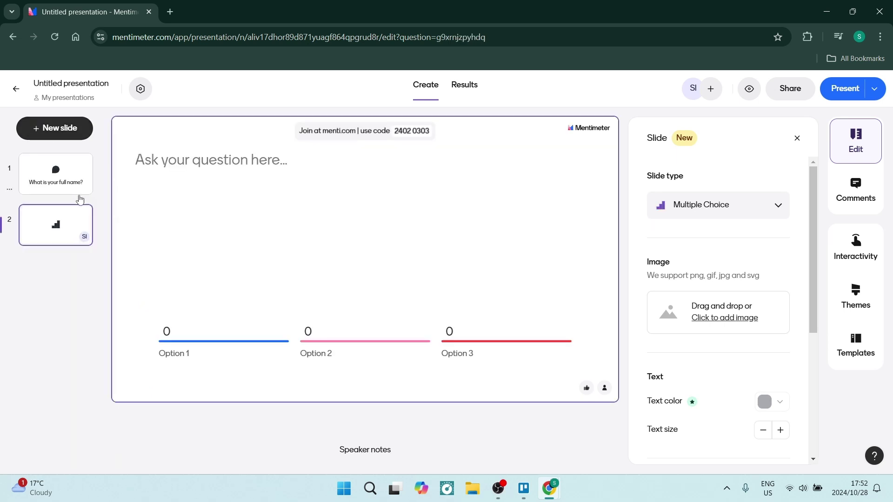
{"action": "left_click", "coordinate": [281, 159]}
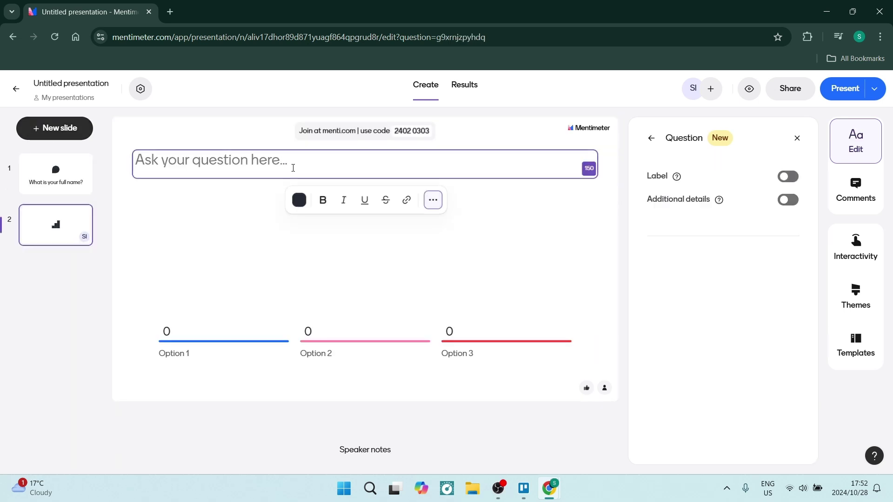
{"action": "type", "text": "Where do you live?"}
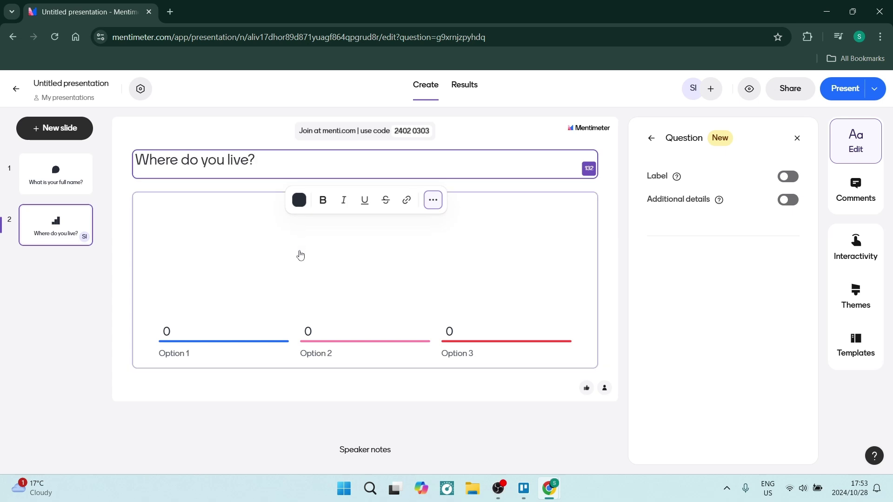
{"action": "left_click", "coordinate": [311, 267]}
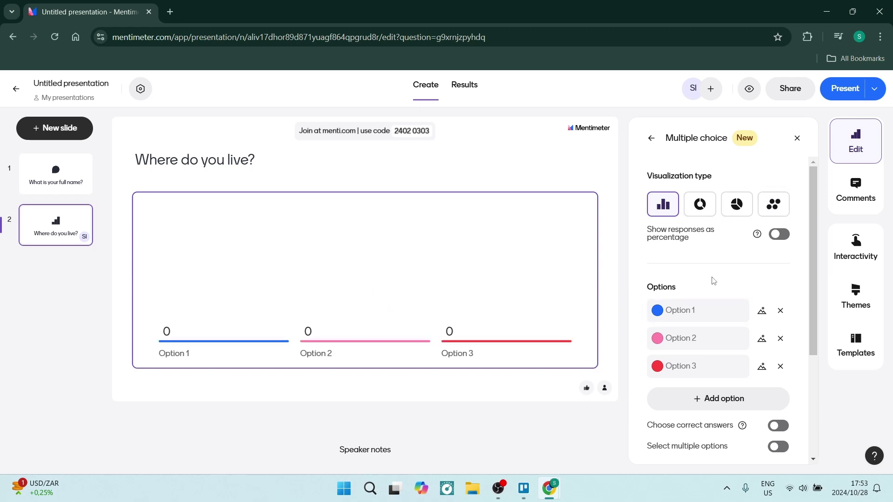
Turn on percentage results and enter the options Australia, Russia and France.
{"action": "left_click", "coordinate": [777, 235]}
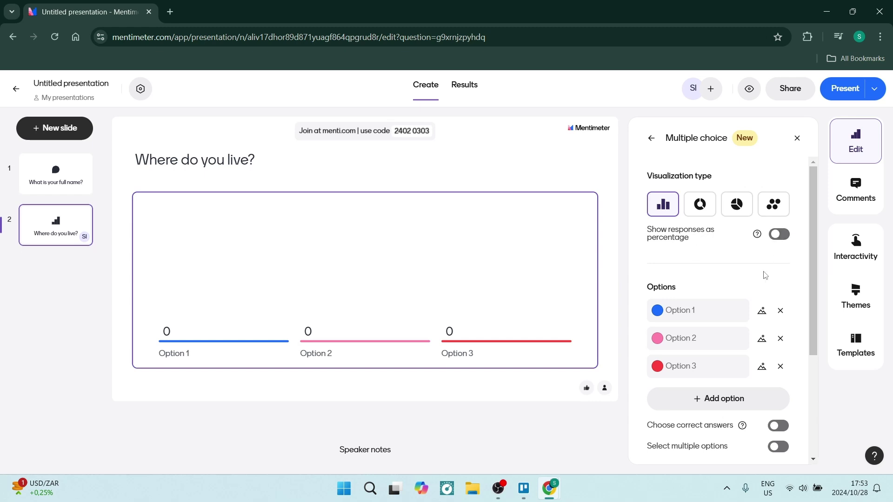
{"action": "left_click", "coordinate": [682, 311]}
{"action": "type", "text": "Australia"}
{"action": "left_click", "coordinate": [692, 338]}
{"action": "type", "text": "Russia"}
{"action": "left_click", "coordinate": [690, 366]}
{"action": "type", "text": "France"}
{"action": "left_click", "coordinate": [710, 275]}
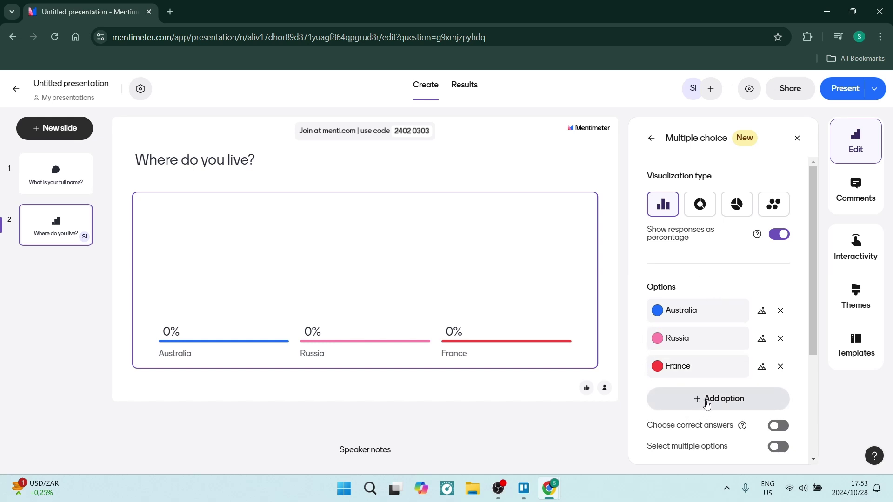
Review the Australia, Russia and France options in the settings panel.
{"action": "scroll", "coordinate": [705, 405], "scroll_direction": "down", "scroll_amount": 3}
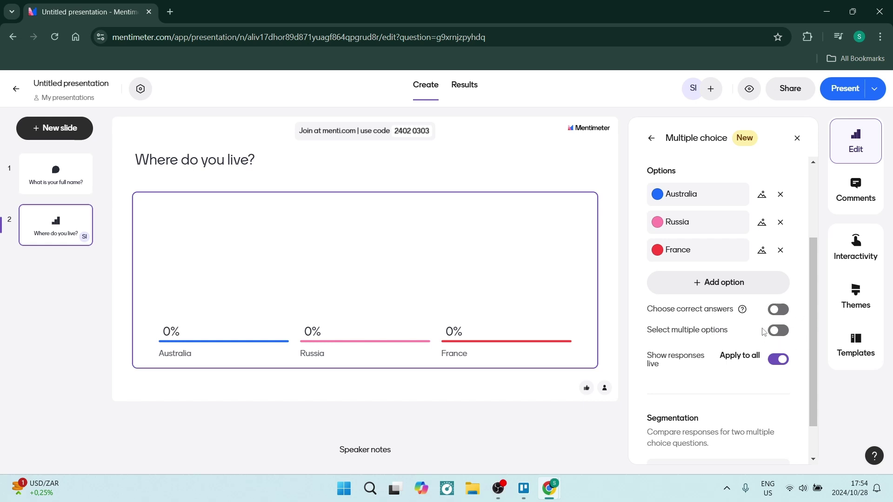
{"action": "scroll", "coordinate": [746, 356], "scroll_direction": "down", "scroll_amount": 1}
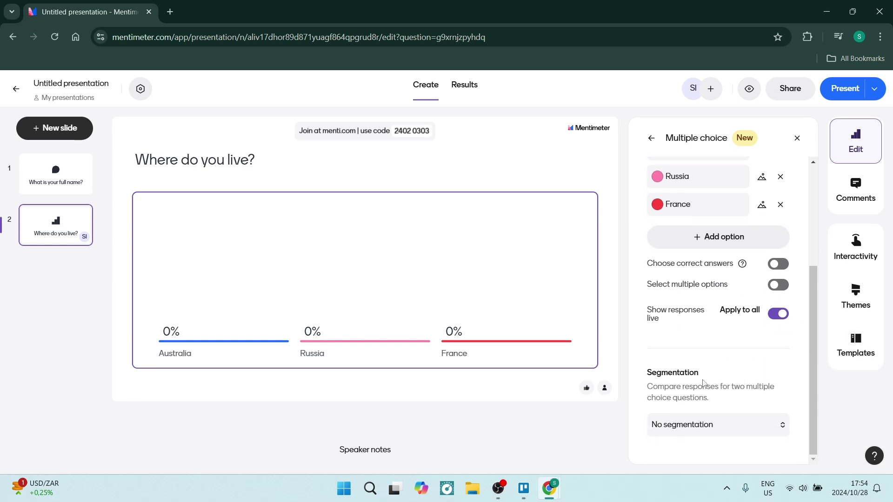
{"action": "scroll", "coordinate": [704, 386], "scroll_direction": "up", "scroll_amount": 3}
{"action": "scroll", "coordinate": [704, 389], "scroll_direction": "up", "scroll_amount": 1}
{"action": "left_click", "coordinate": [681, 317]}
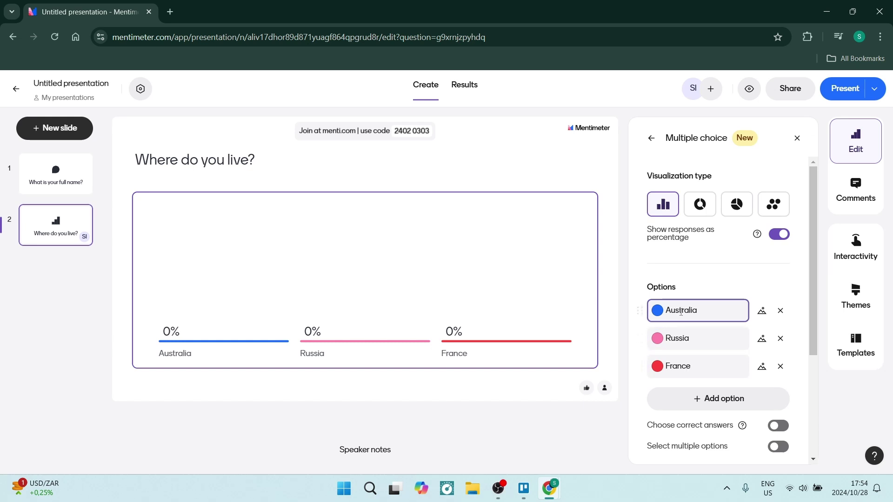
{"action": "left_click", "coordinate": [579, 287]}
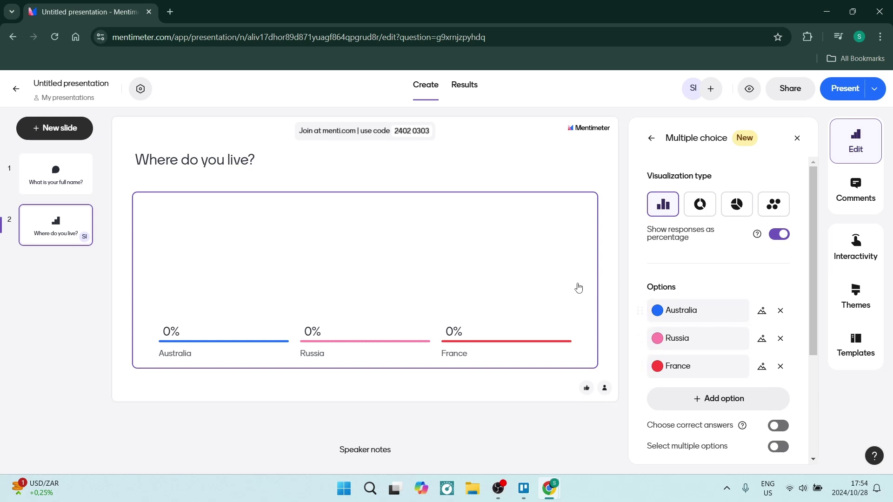
Add a Scales slide titled 'Rate the following about your country:'.
{"action": "left_click", "coordinate": [54, 130]}
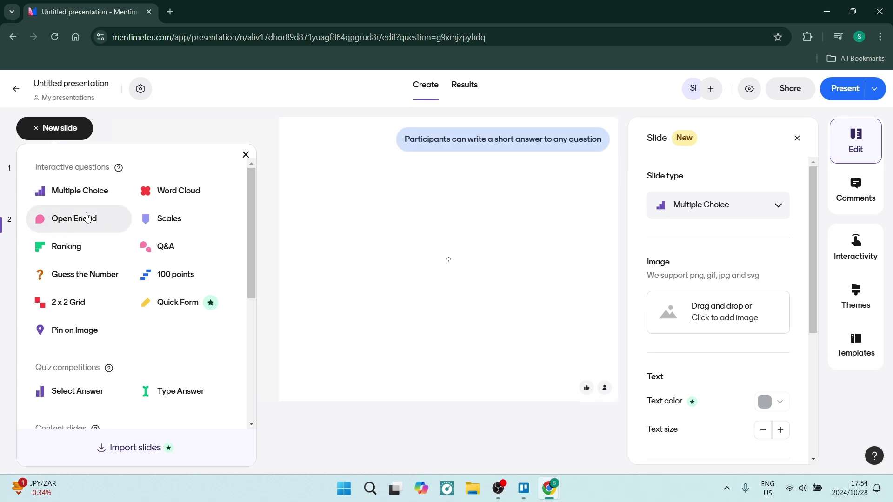
{"action": "left_click", "coordinate": [168, 221]}
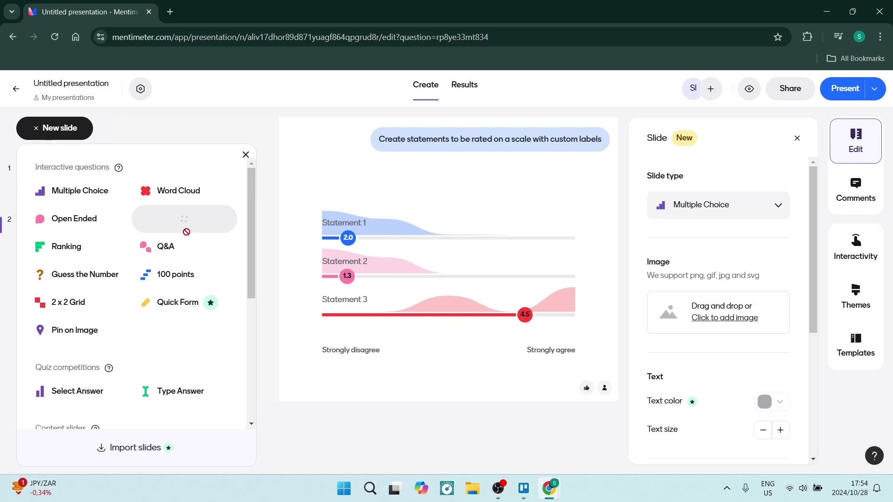
{"action": "left_click", "coordinate": [215, 163]}
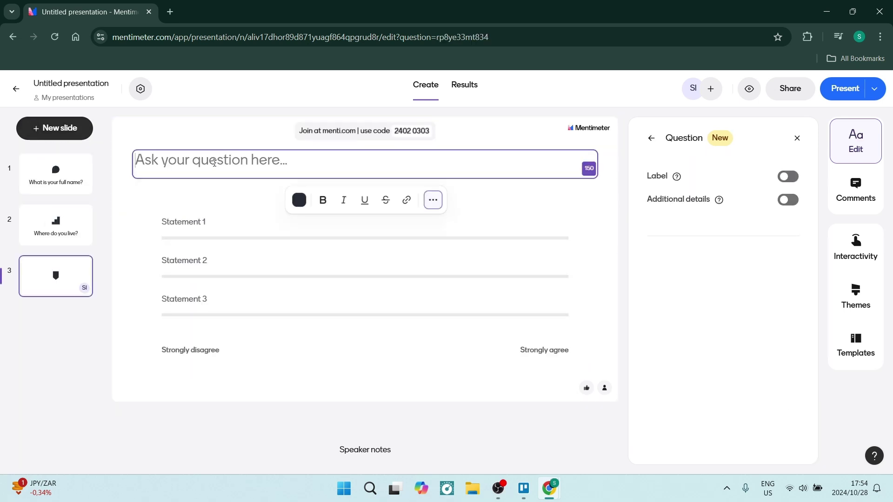
{"action": "type", "text": "Rate the following about your country:"}
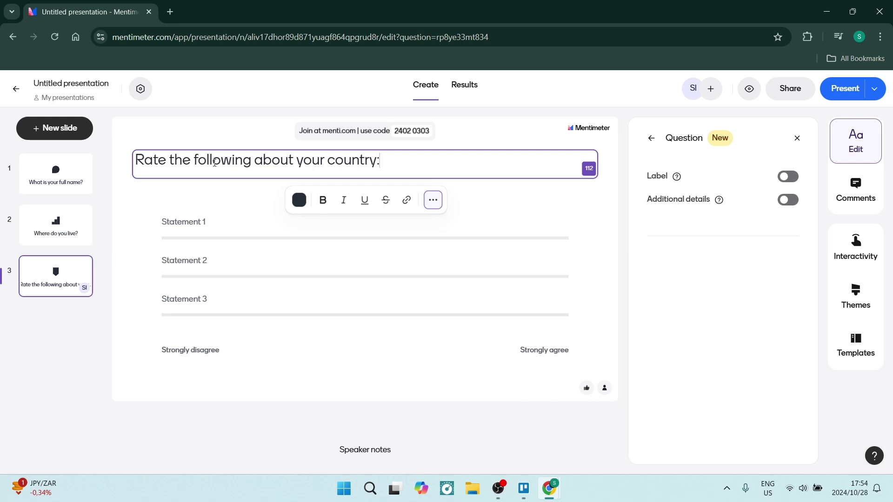
Rename the statements to Scenery, Food and Culture and turn off 'Statements can be skipped'.
{"action": "left_click", "coordinate": [276, 234]}
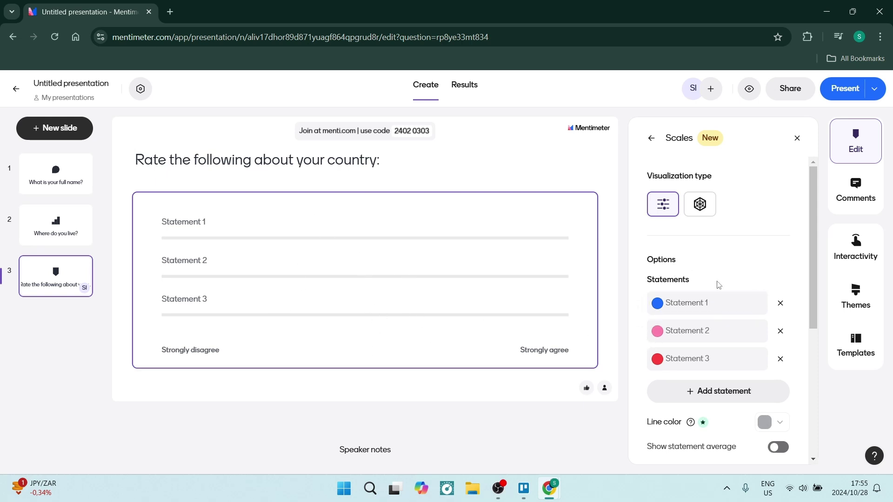
{"action": "scroll", "coordinate": [720, 307], "scroll_direction": "down", "scroll_amount": 1}
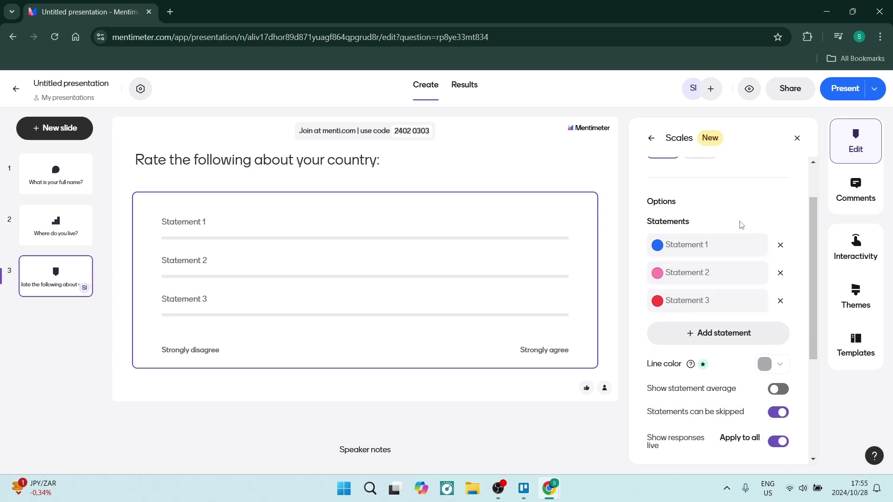
{"action": "left_click", "coordinate": [728, 243]}
{"action": "type", "text": "Scenery"}
{"action": "left_click", "coordinate": [730, 273]}
{"action": "type", "text": "Food"}
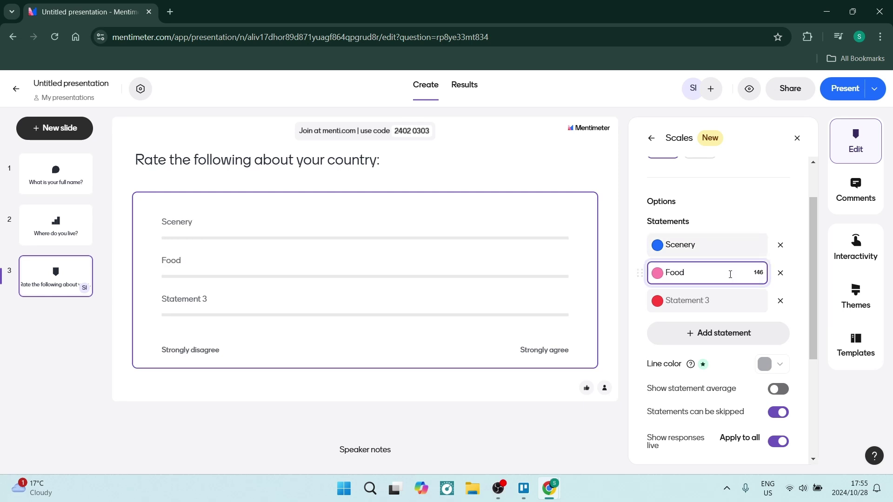
{"action": "left_click", "coordinate": [719, 299]}
{"action": "type", "text": "Culture"}
{"action": "left_click", "coordinate": [725, 300]}
{"action": "left_click", "coordinate": [740, 349]}
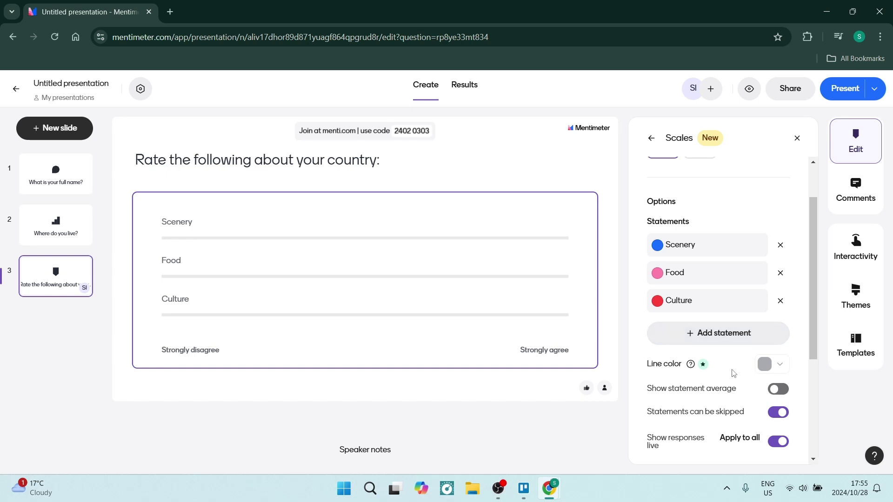
{"action": "scroll", "coordinate": [733, 374], "scroll_direction": "down", "scroll_amount": 1}
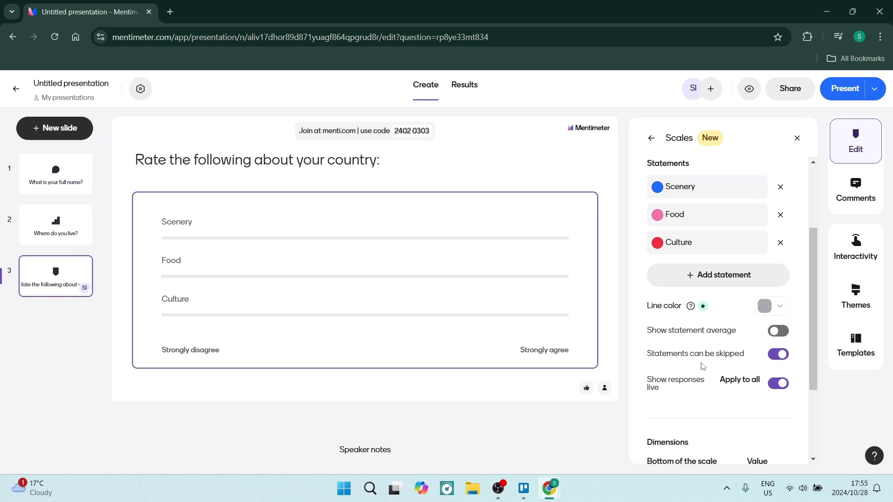
{"action": "left_click", "coordinate": [772, 354]}
Raise the top value of the scale to 10, briefly toggling the middle-value labels.
{"action": "scroll", "coordinate": [717, 393], "scroll_direction": "down", "scroll_amount": 2}
{"action": "scroll", "coordinate": [717, 393], "scroll_direction": "down", "scroll_amount": 2}
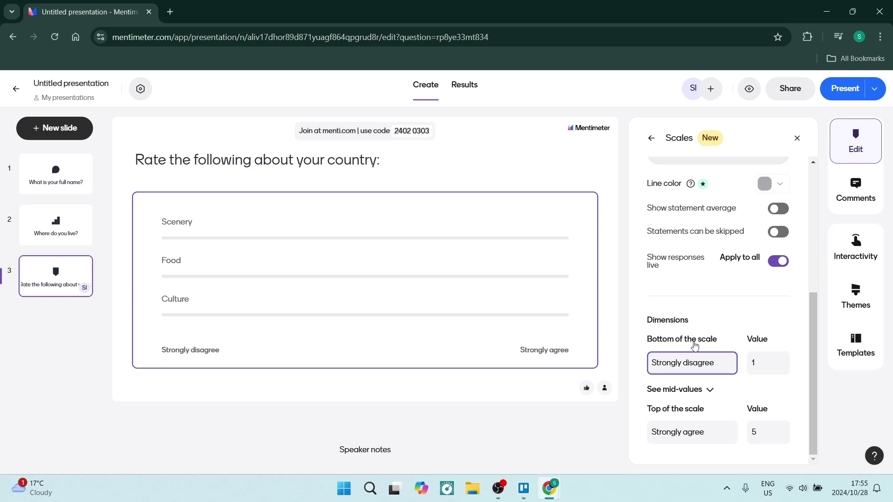
{"action": "left_click", "coordinate": [678, 363]}
{"action": "left_click", "coordinate": [696, 409]}
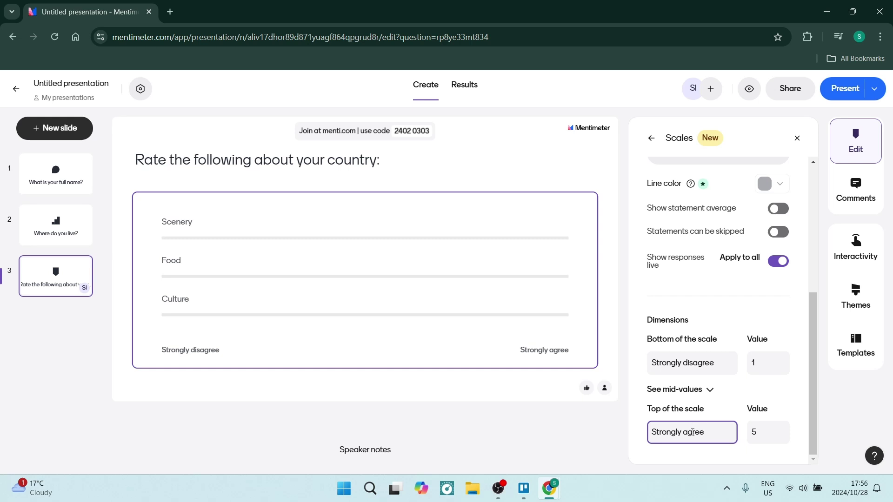
{"action": "left_click", "coordinate": [708, 391]}
{"action": "left_click", "coordinate": [708, 392]}
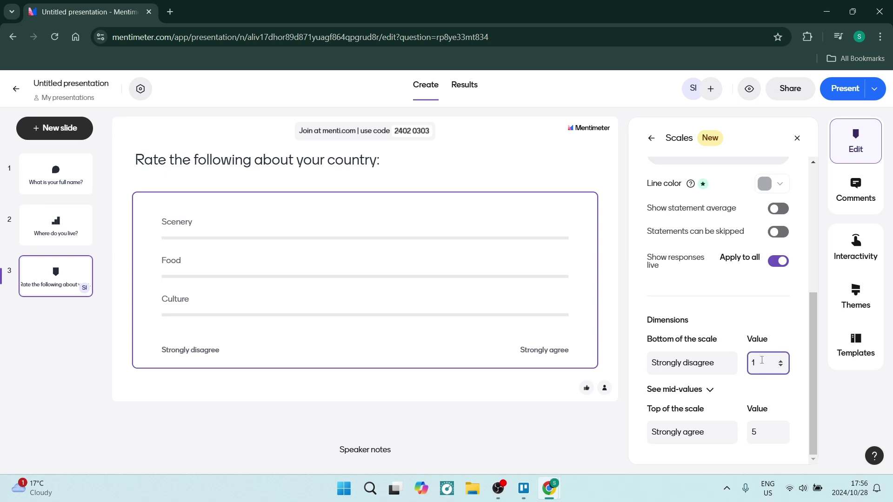
{"action": "left_click", "coordinate": [766, 432]}
{"action": "left_click", "coordinate": [781, 430]}
{"action": "left_click", "coordinate": [781, 431]}
{"action": "left_click", "coordinate": [781, 432]}
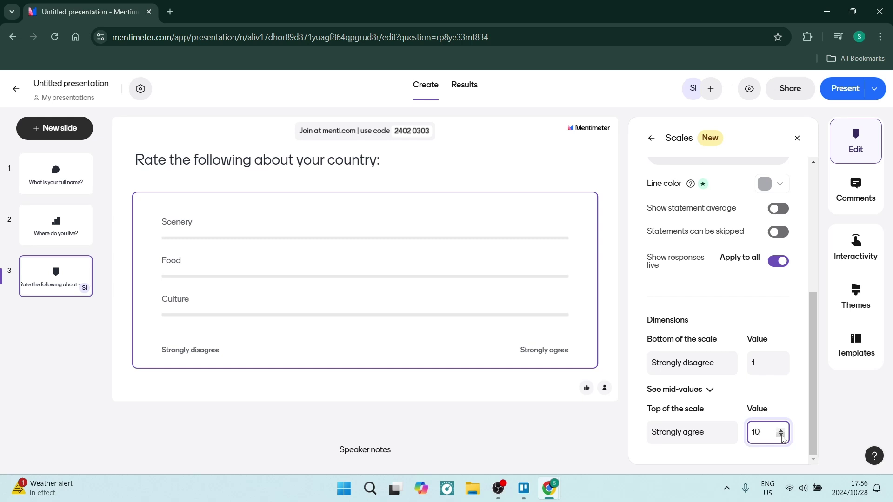
Rename the scale labels to Nothing Special at the bottom and Amazing at the top.
{"action": "left_click", "coordinate": [719, 368]}
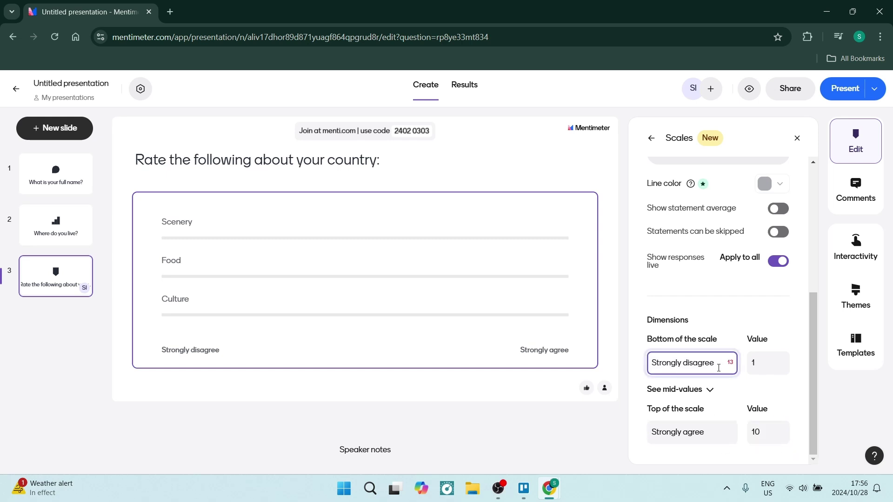
{"action": "key", "text": "BackSpace"}
{"action": "key", "text": "BackSpace"}
{"action": "key", "text": "BackSpace"}
{"action": "key", "text": "BackSpace"}
{"action": "key", "text": "BackSpace"}
{"action": "key", "text": "BackSpace"}
{"action": "key", "text": "BackSpace"}
{"action": "key", "text": "BackSpace"}
{"action": "key", "text": "BackSpace"}
{"action": "key", "text": "BackSpace"}
{"action": "key", "text": "BackSpace"}
{"action": "key", "text": "BackSpace"}
{"action": "key", "text": "BackSpace"}
{"action": "key", "text": "BackSpace"}
{"action": "key", "text": "BackSpace"}
{"action": "key", "text": "BackSpace"}
{"action": "key", "text": "BackSpace"}
{"action": "type", "text": "Ok"}
{"action": "key", "text": "BackSpace"}
{"action": "key", "text": "BackSpace"}
{"action": "type", "text": "Nothing Special"}
{"action": "left_click", "coordinate": [696, 431]}
{"action": "key", "text": "BackSpace"}
{"action": "key", "text": "BackSpace"}
{"action": "key", "text": "BackSpace"}
{"action": "key", "text": "BackSpace"}
{"action": "key", "text": "BackSpace"}
{"action": "key", "text": "BackSpace"}
{"action": "key", "text": "BackSpace"}
{"action": "key", "text": "BackSpace"}
{"action": "key", "text": "BackSpace"}
{"action": "key", "text": "BackSpace"}
{"action": "key", "text": "BackSpace"}
{"action": "key", "text": "BackSpace"}
{"action": "key", "text": "BackSpace"}
{"action": "key", "text": "BackSpace"}
{"action": "type", "text": "Amazing"}
{"action": "left_click", "coordinate": [720, 305]}
Check the Nothing Special label and the top scale value of 10.
{"action": "left_click", "coordinate": [725, 365]}
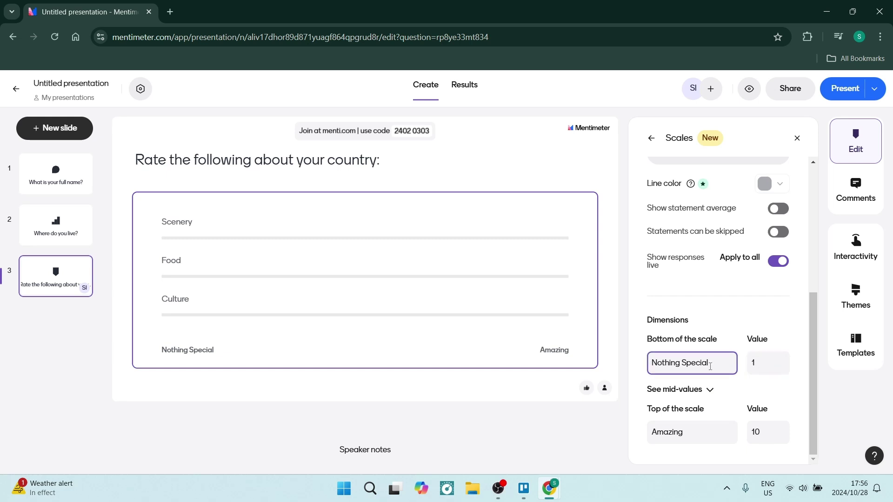
{"action": "left_click", "coordinate": [707, 422]}
{"action": "left_click", "coordinate": [750, 440]}
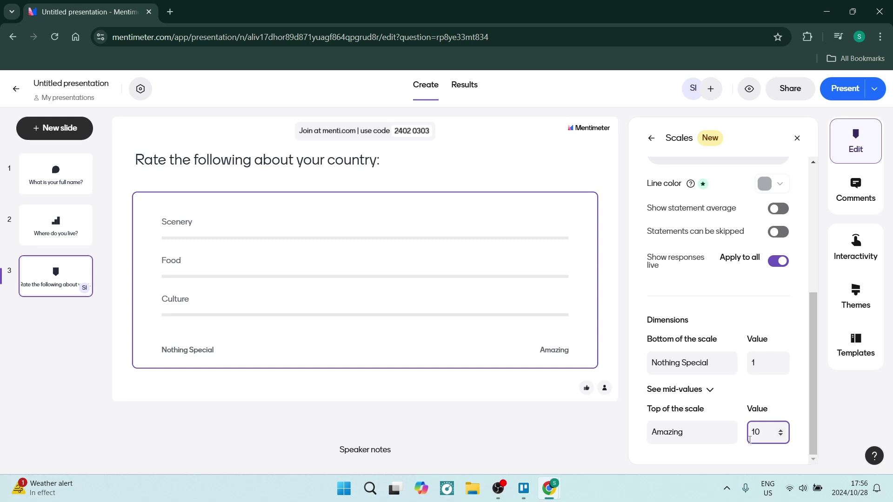
{"action": "left_click", "coordinate": [725, 352]}
Set the Menti type to Survey in the presentation settings.
{"action": "scroll", "coordinate": [731, 307], "scroll_direction": "up", "scroll_amount": 5}
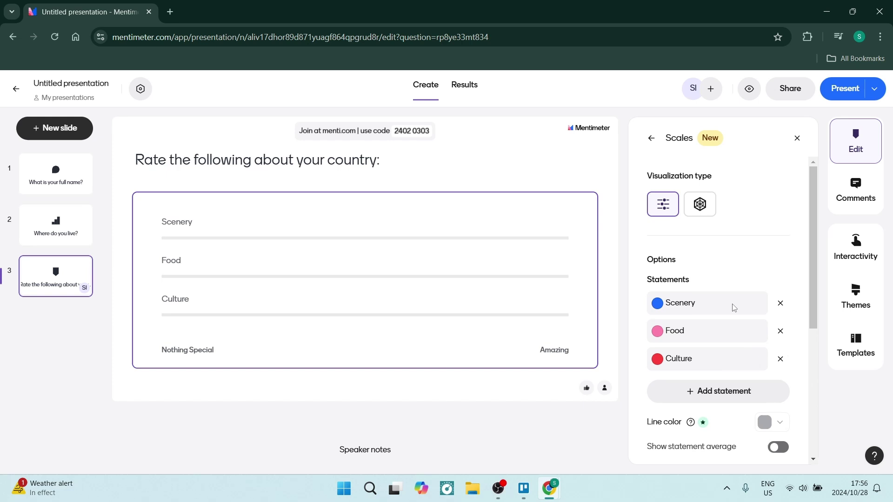
{"action": "left_click", "coordinate": [144, 93]}
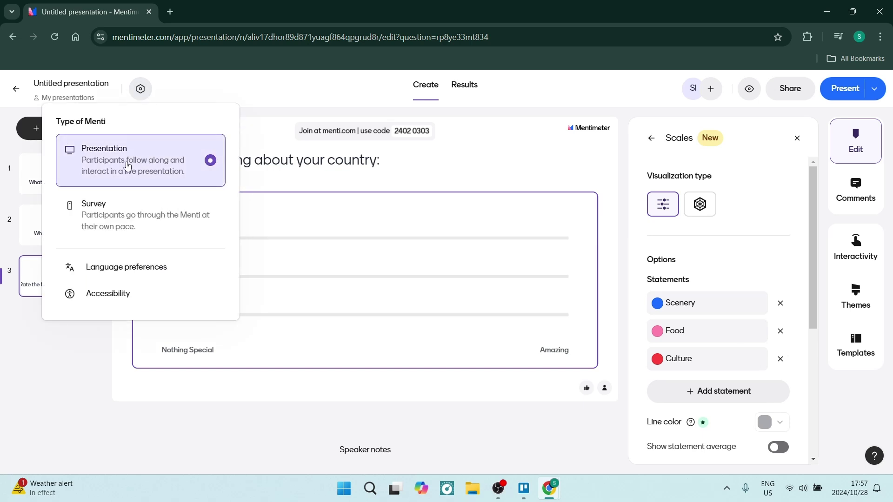
{"action": "left_click", "coordinate": [132, 225]}
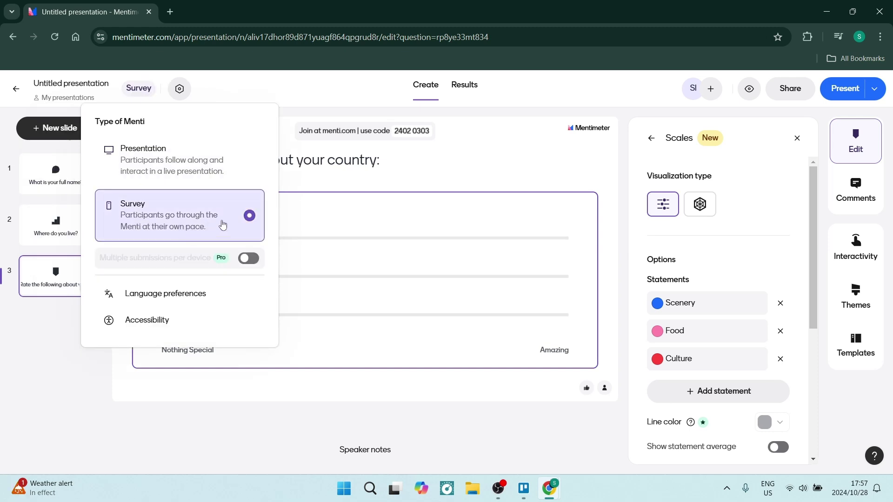
{"action": "left_click", "coordinate": [181, 89]}
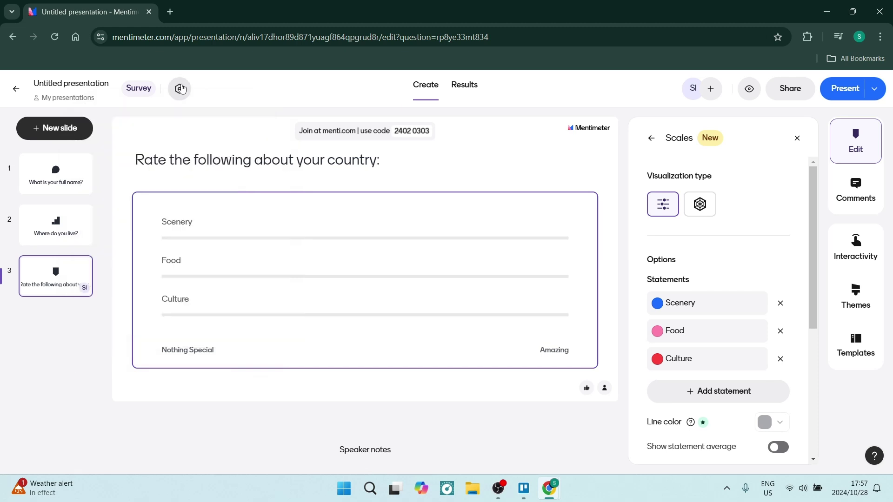
Preview the survey, submit a test name, and pick France as where you live.
{"action": "left_click", "coordinate": [751, 93]}
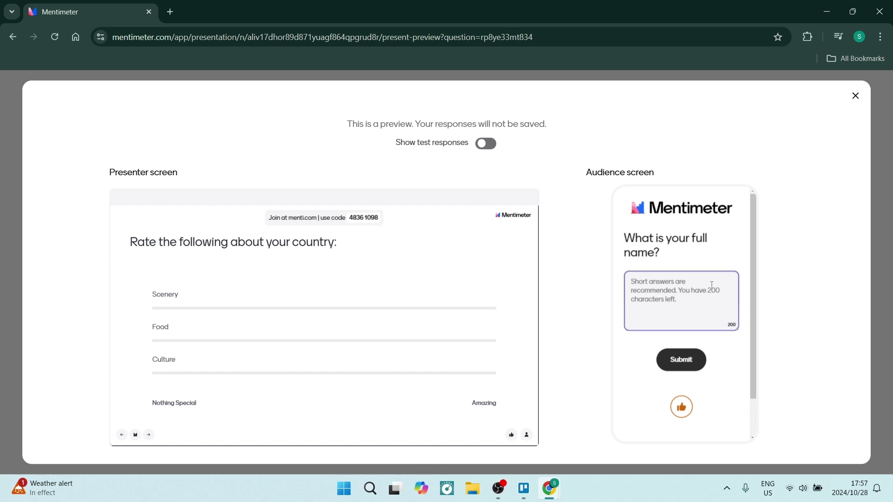
{"action": "left_click", "coordinate": [682, 297]}
{"action": "type", "text": "Bob Johnson"}
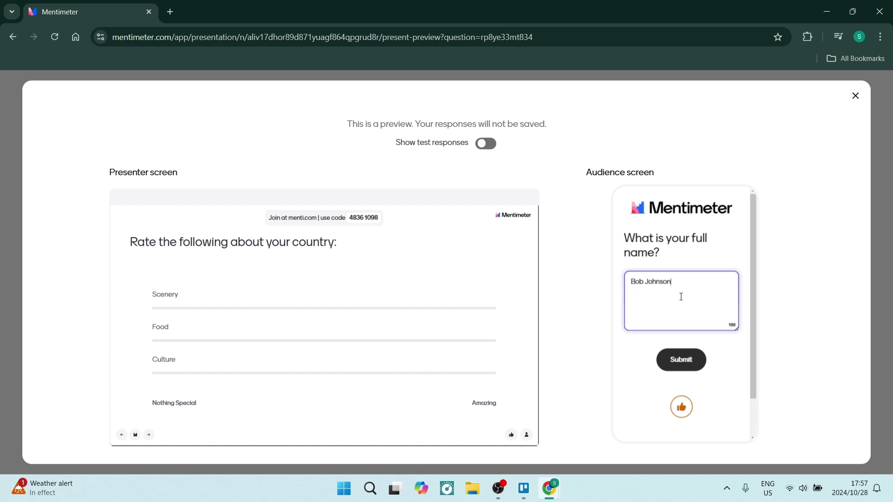
{"action": "left_click", "coordinate": [682, 360]}
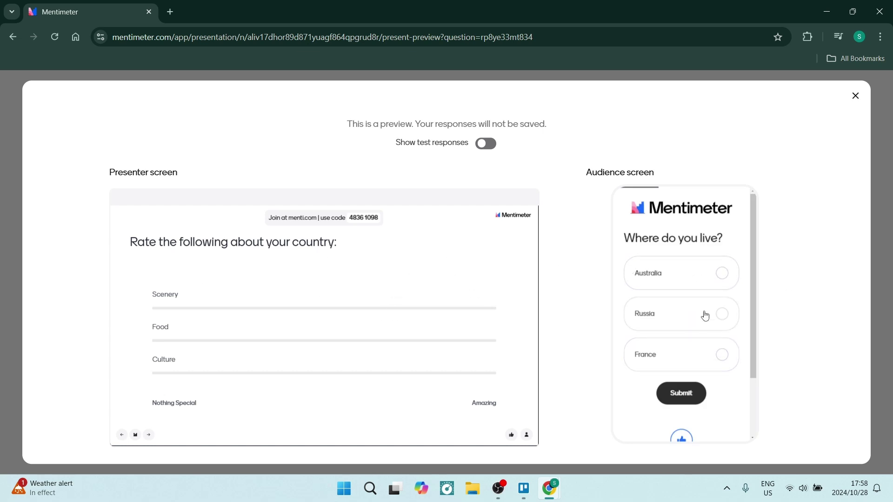
{"action": "left_click", "coordinate": [724, 356]}
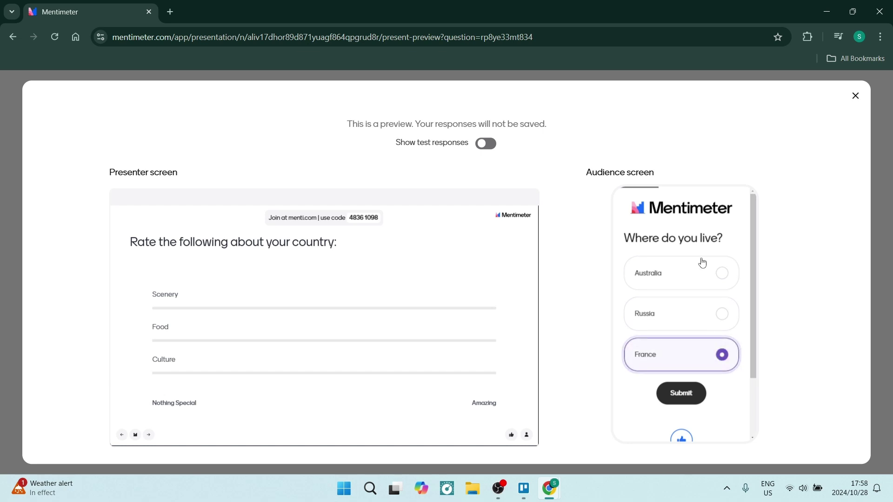
Submit France, rate Scenery 10, Food 8 and Culture 4, then show test responses.
{"action": "left_click", "coordinate": [700, 394]}
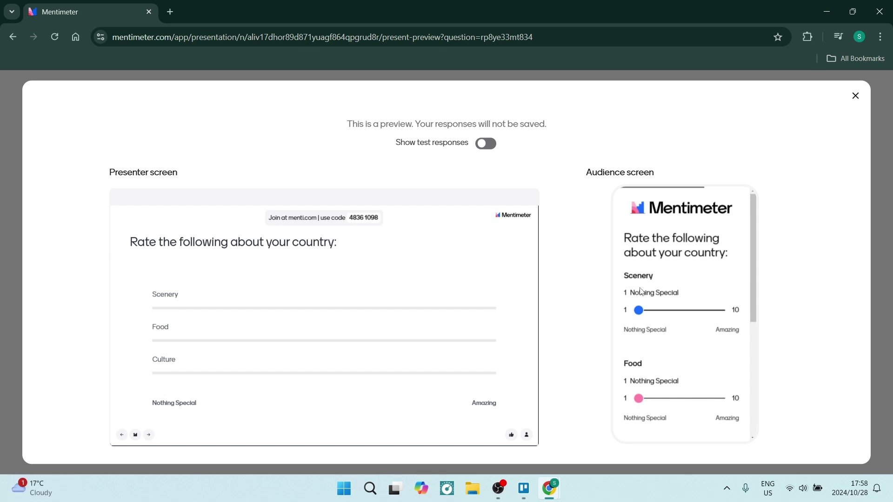
{"action": "left_click_drag", "start_coordinate": [640, 311], "coordinate": [791, 325]}
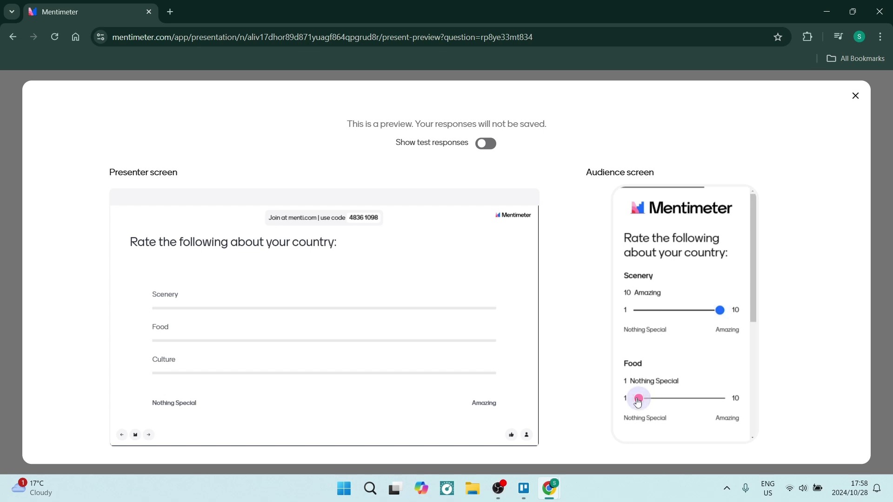
{"action": "left_click_drag", "start_coordinate": [638, 403], "coordinate": [702, 397]}
{"action": "scroll", "coordinate": [693, 354], "scroll_direction": "down", "scroll_amount": 3}
{"action": "left_click", "coordinate": [640, 371]}
{"action": "left_click_drag", "start_coordinate": [640, 372], "coordinate": [665, 374]}
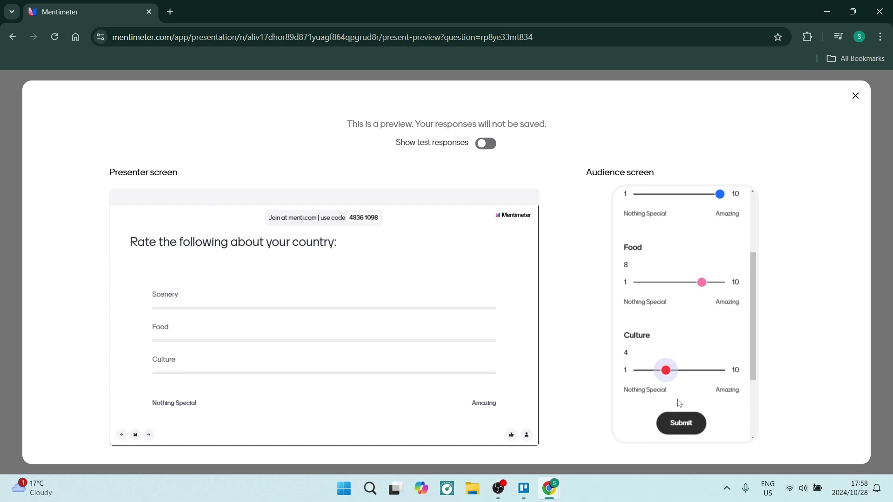
{"action": "left_click", "coordinate": [675, 433]}
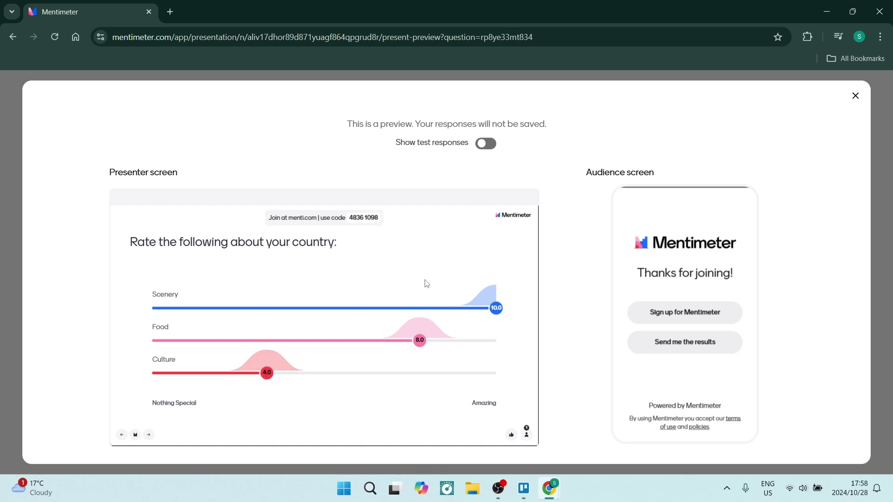
{"action": "left_click", "coordinate": [484, 147]}
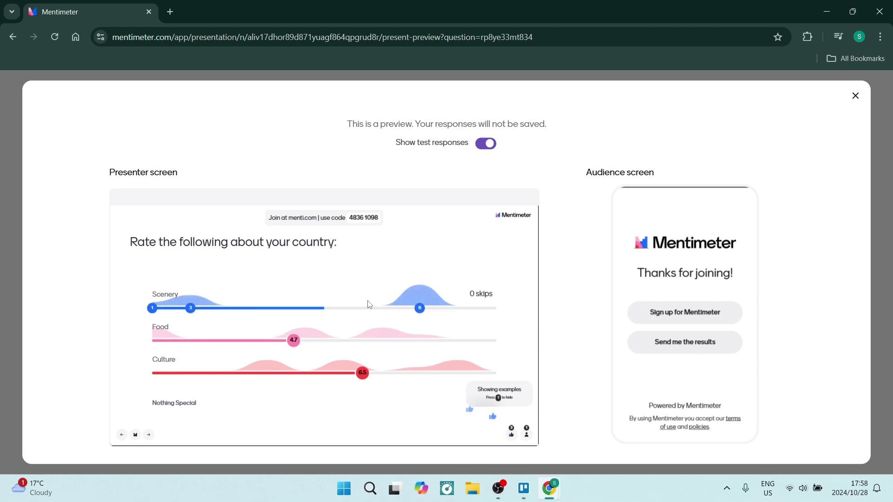
Exit the preview, then select the survey's access code in the Share dialog and close the dialog.
{"action": "left_click", "coordinate": [855, 96]}
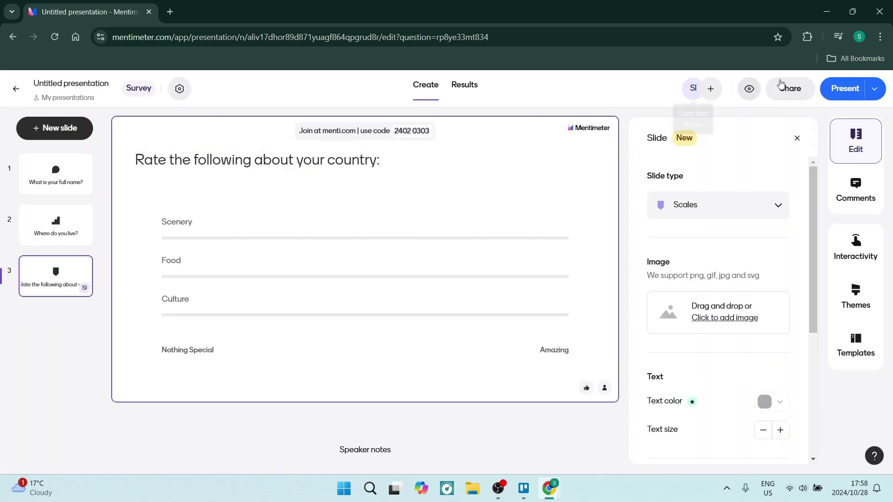
{"action": "left_click", "coordinate": [786, 87]}
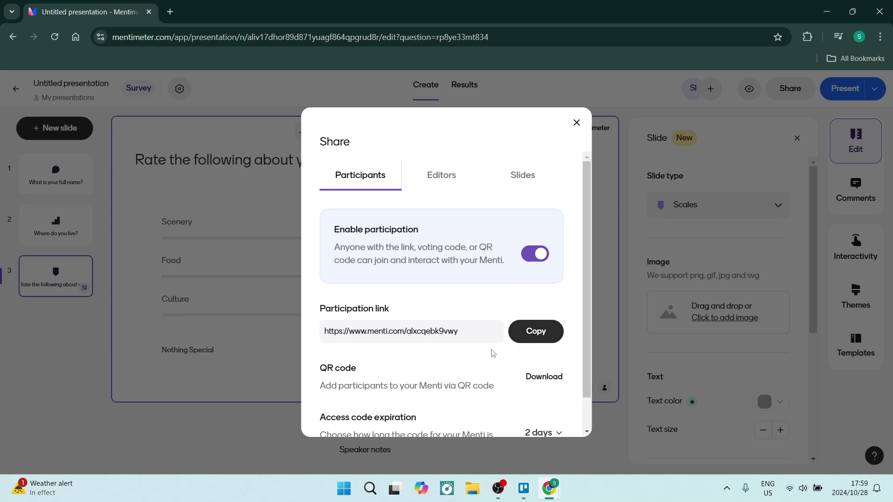
{"action": "scroll", "coordinate": [489, 351], "scroll_direction": "down", "scroll_amount": 1}
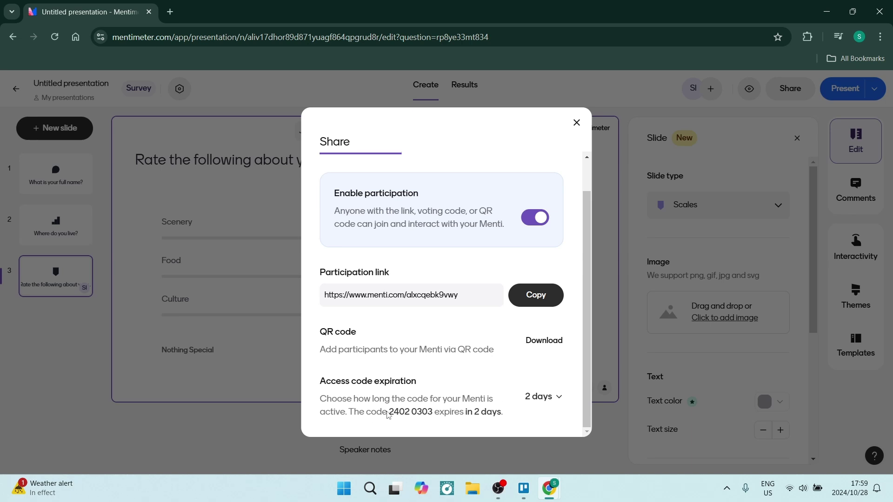
{"action": "left_click_drag", "start_coordinate": [390, 416], "coordinate": [434, 415]}
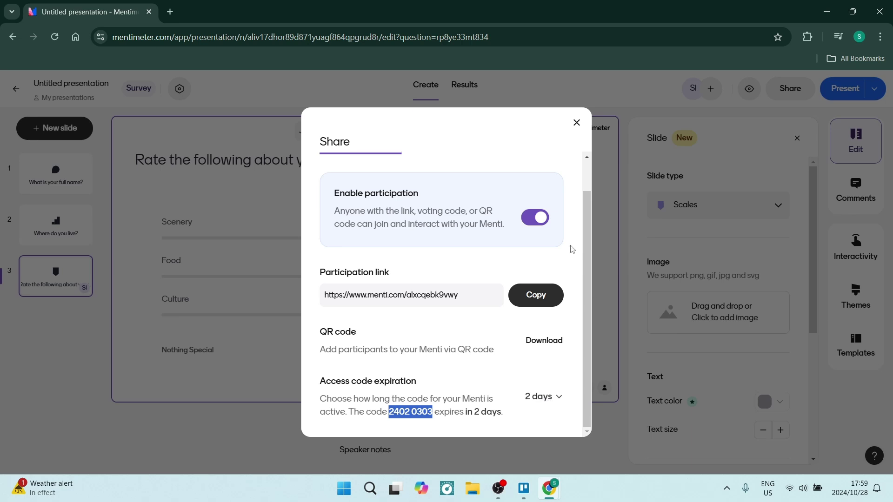
{"action": "left_click", "coordinate": [577, 123]}
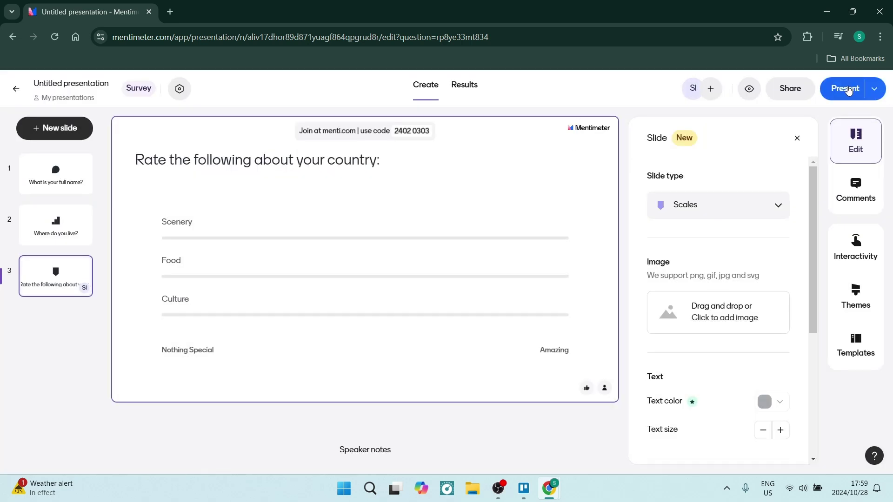